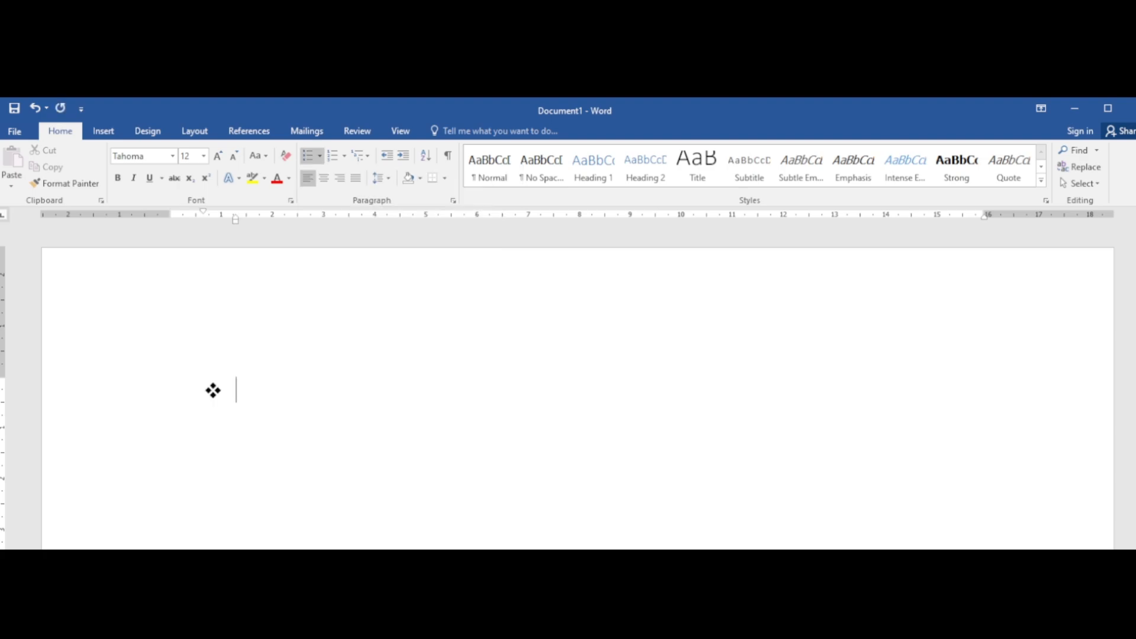
Step: Enter three bulleted items: "Birds", "Flying" and "Non Flying Birds"
type("B")
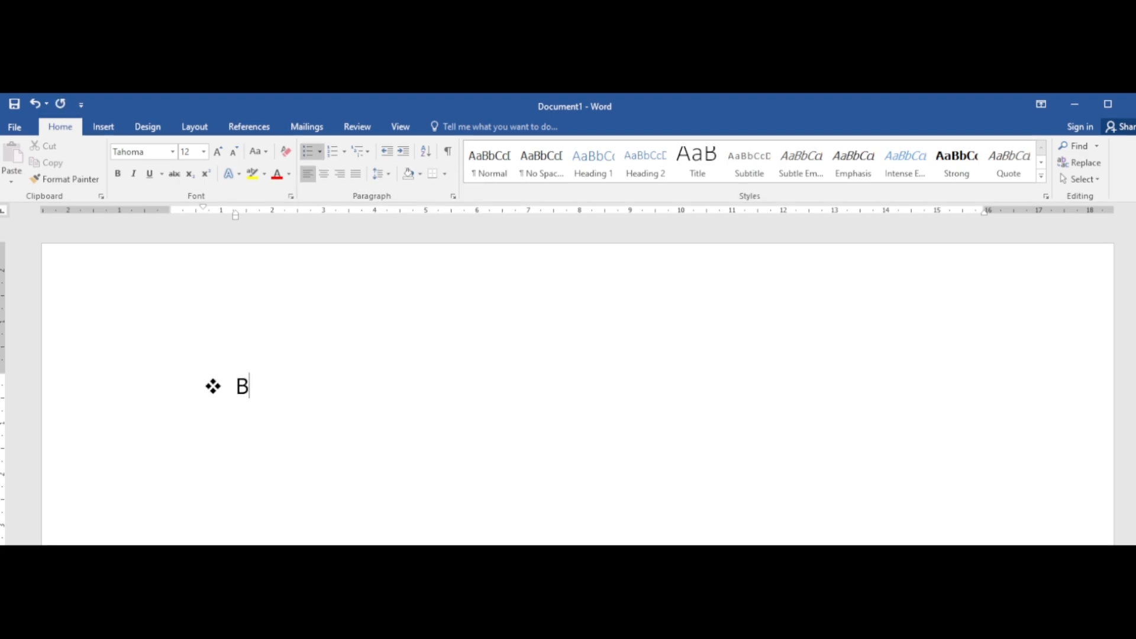
type("irds")
key("Return")
type("F")
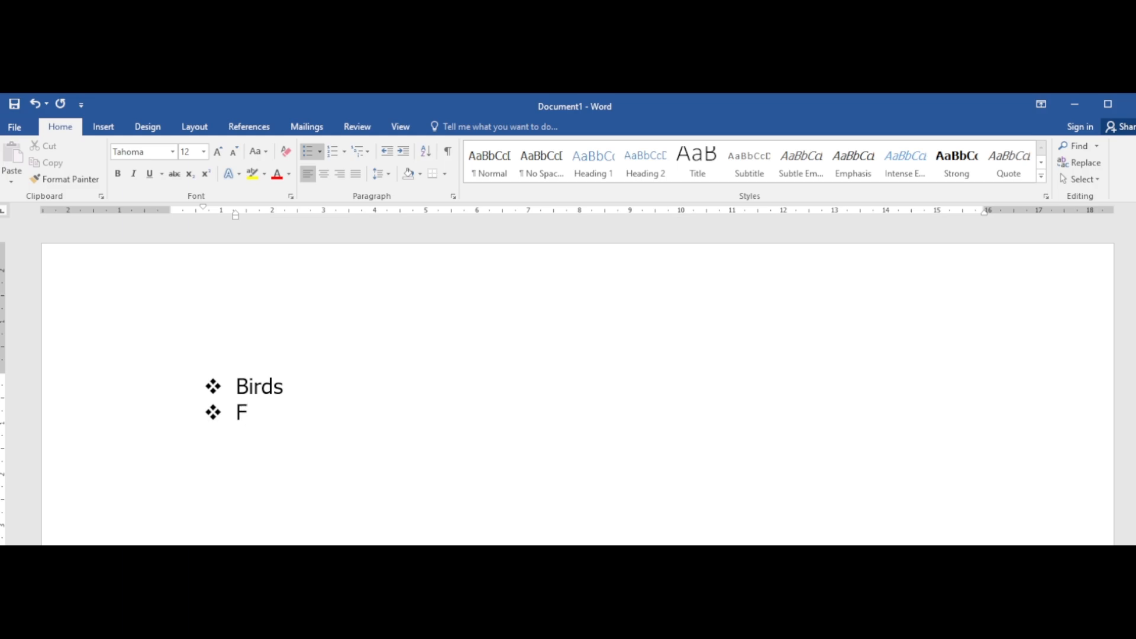
type("lying")
key("Return")
type("Non ")
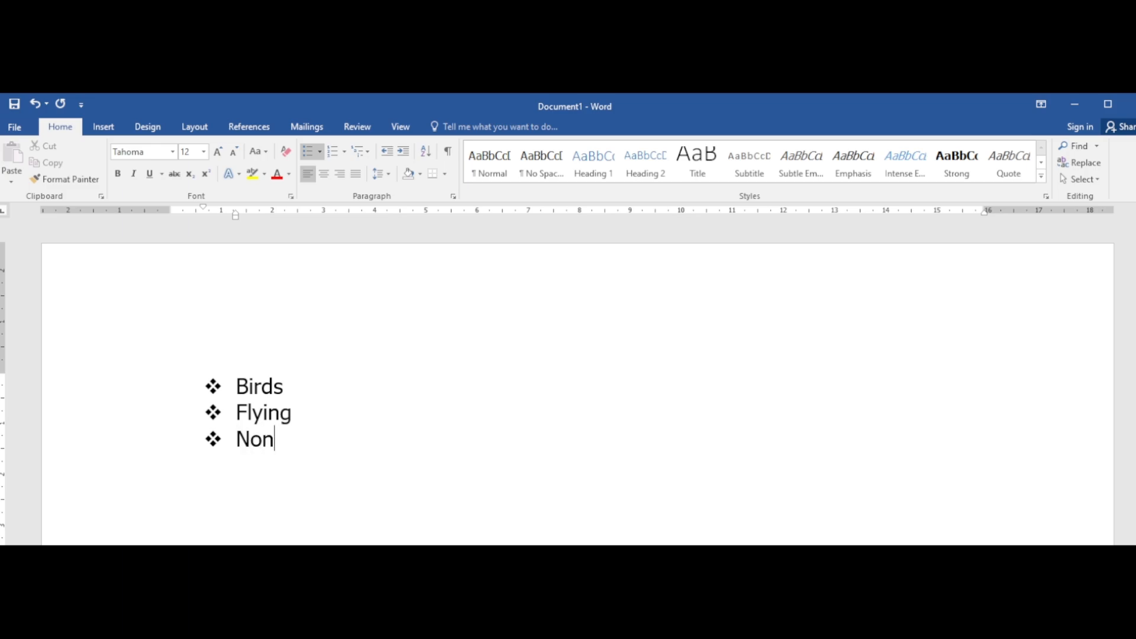
type("Flying")
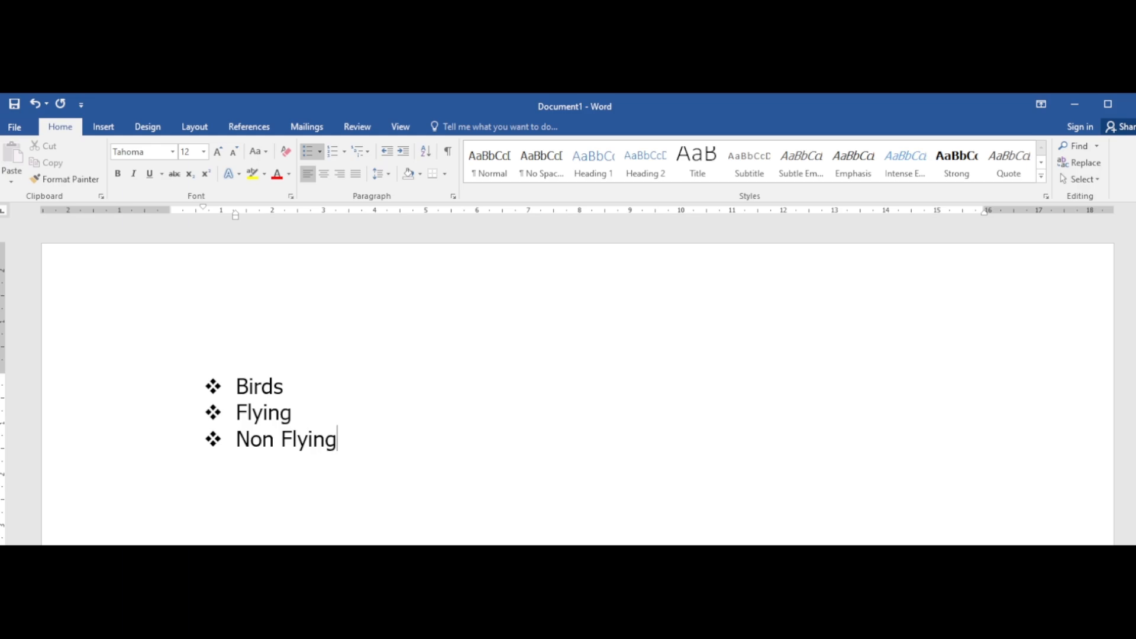
type(" Birds")
Step: Demote the "Flying" and "Non Flying Birds" items one level so they sit under "Birds"
left_click(325, 439)
left_click_drag(236, 412, 401, 439)
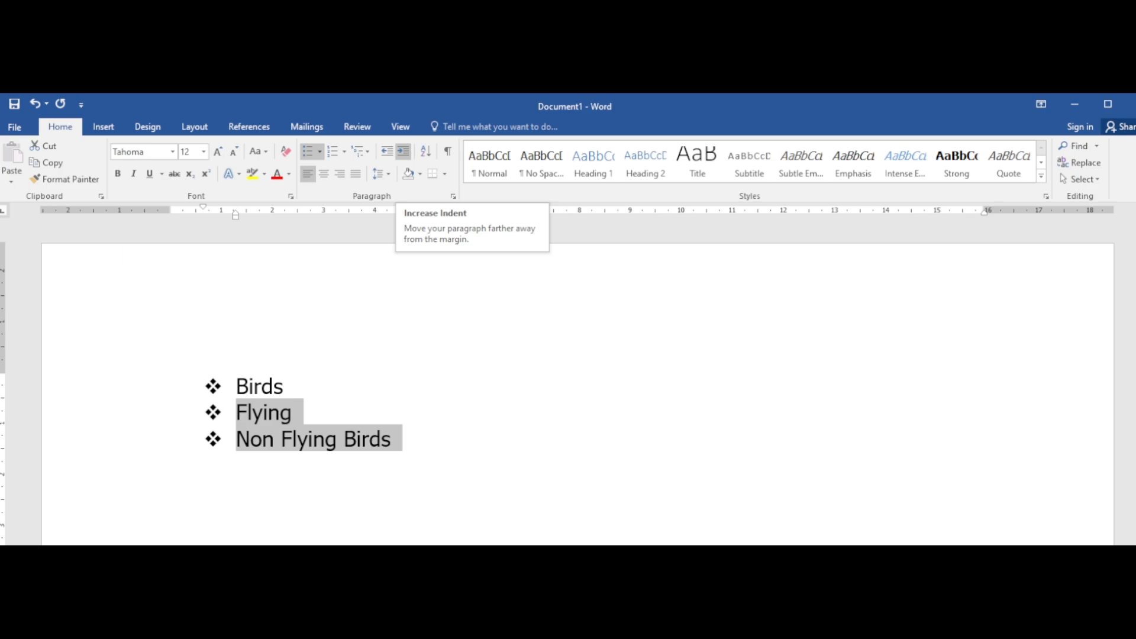
left_click(403, 151)
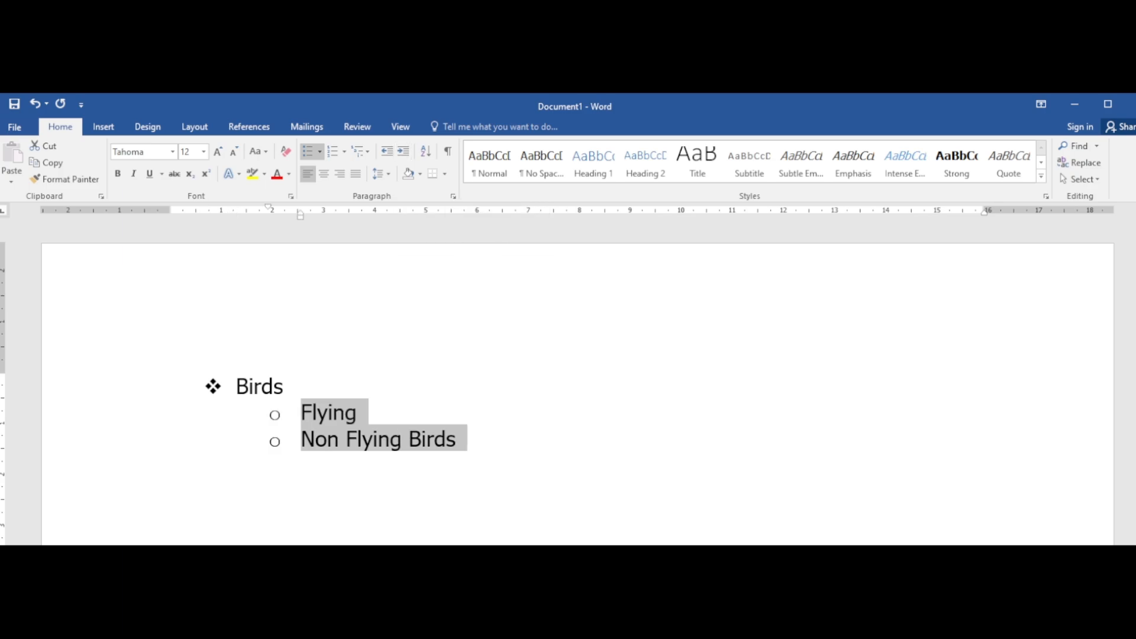
Step: Add "Animals" as a new top-level bullet below "Non Flying Birds", followed by an empty bullet
scroll(378, 385, "down", 5)
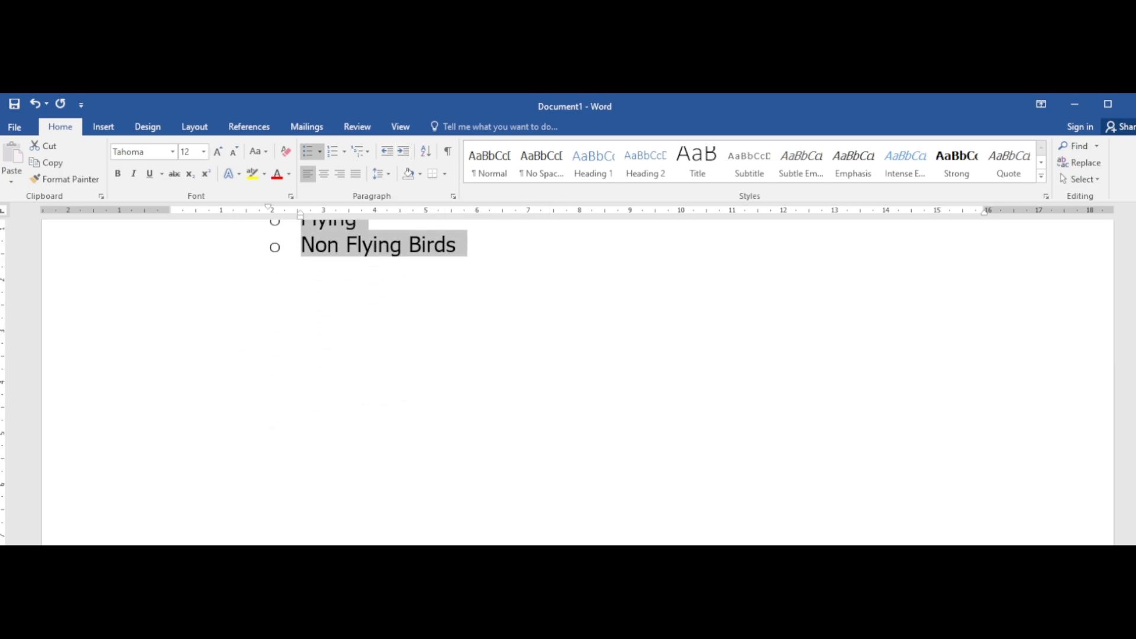
scroll(378, 385, "up", 2)
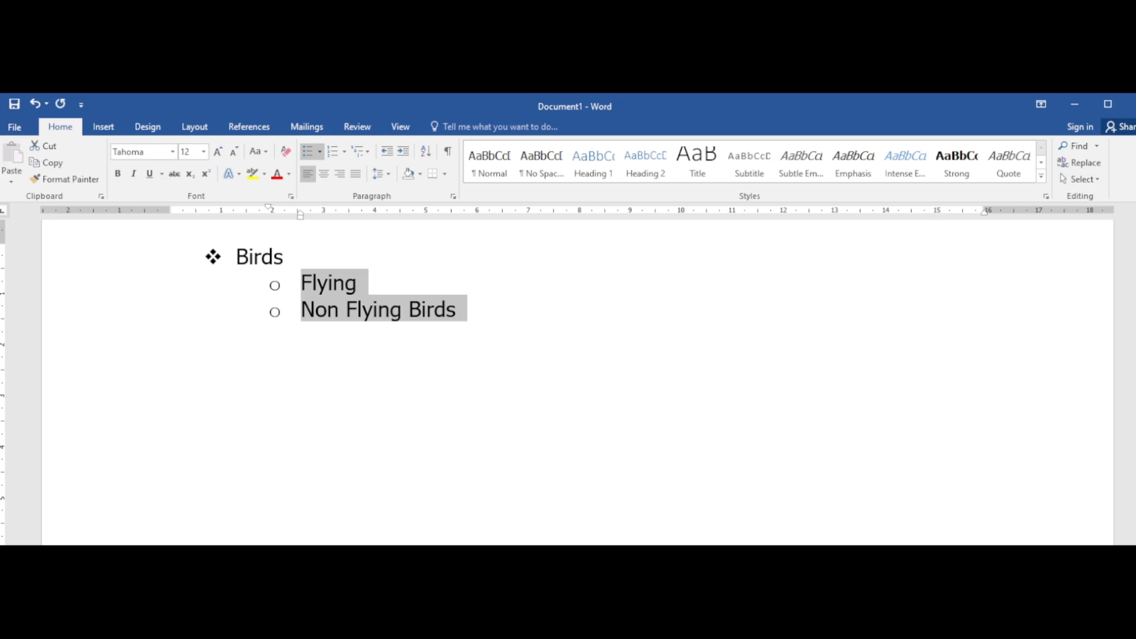
left_click(327, 308)
key("End")
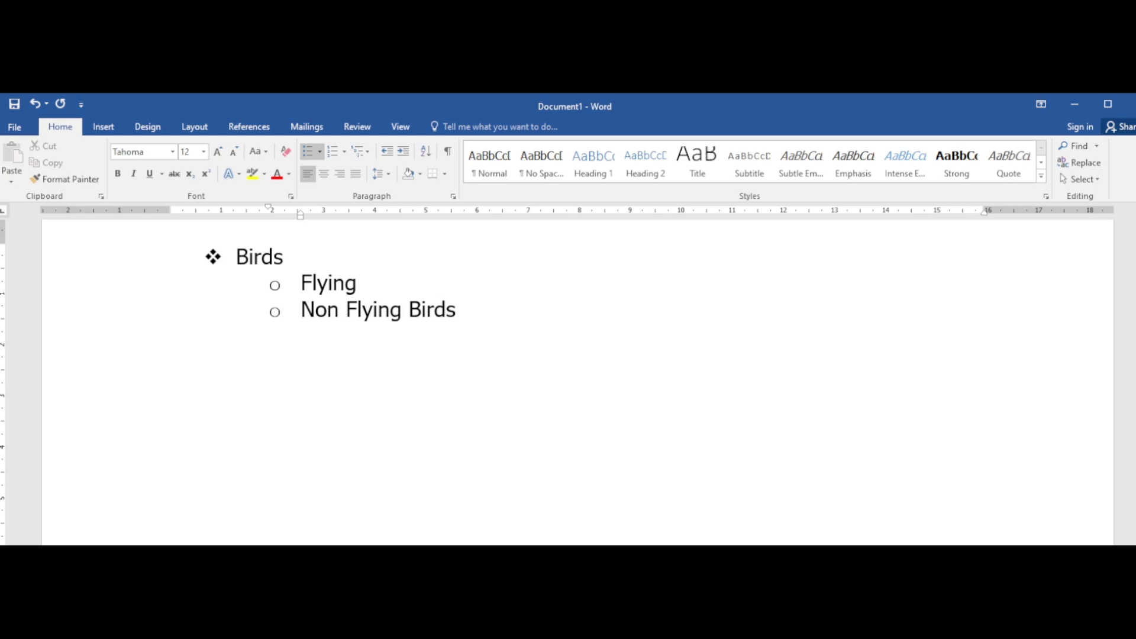
key("Return")
left_click(387, 151)
type("An")
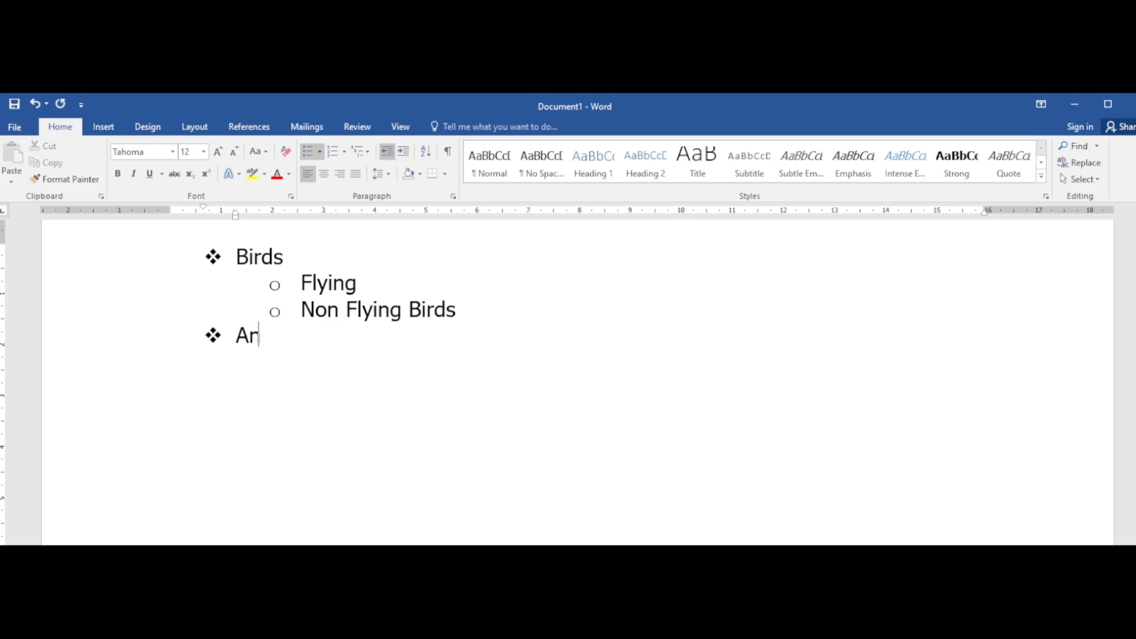
type("imals")
key("Return")
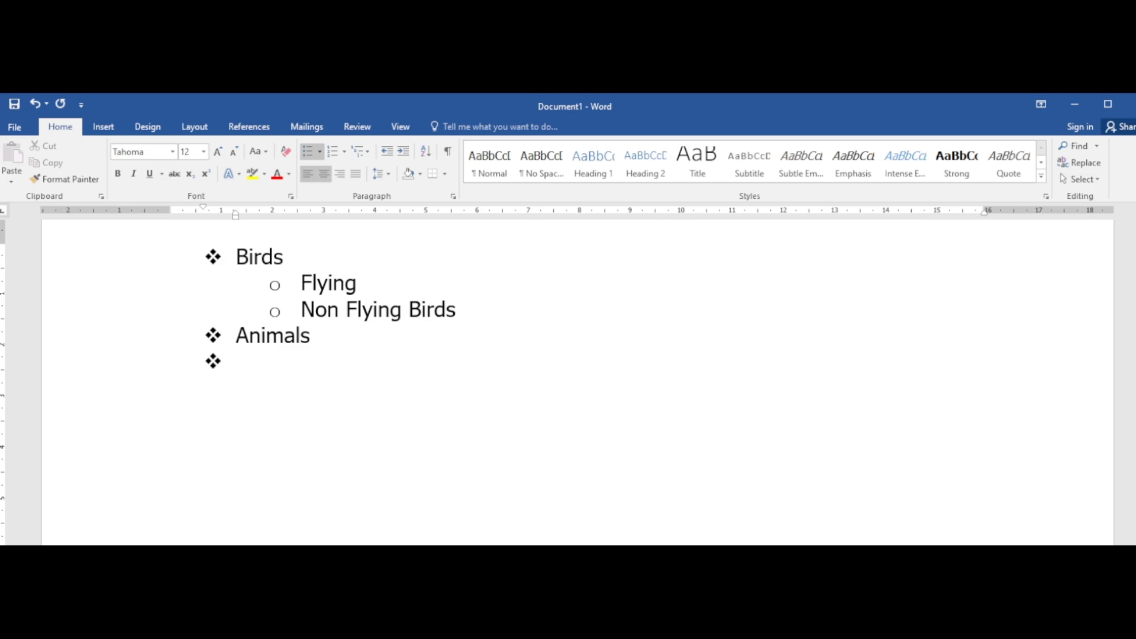
Step: Change the top-level bullets to arrowheads and the second-level bullets under "Birds" to check marks
left_click(319, 151)
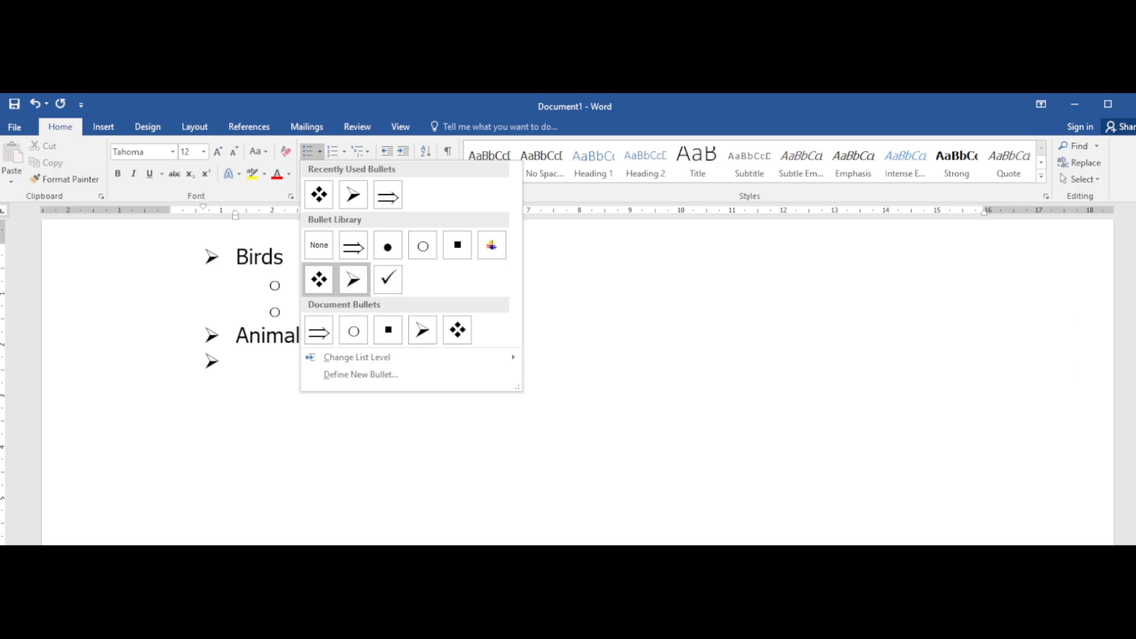
left_click(353, 279)
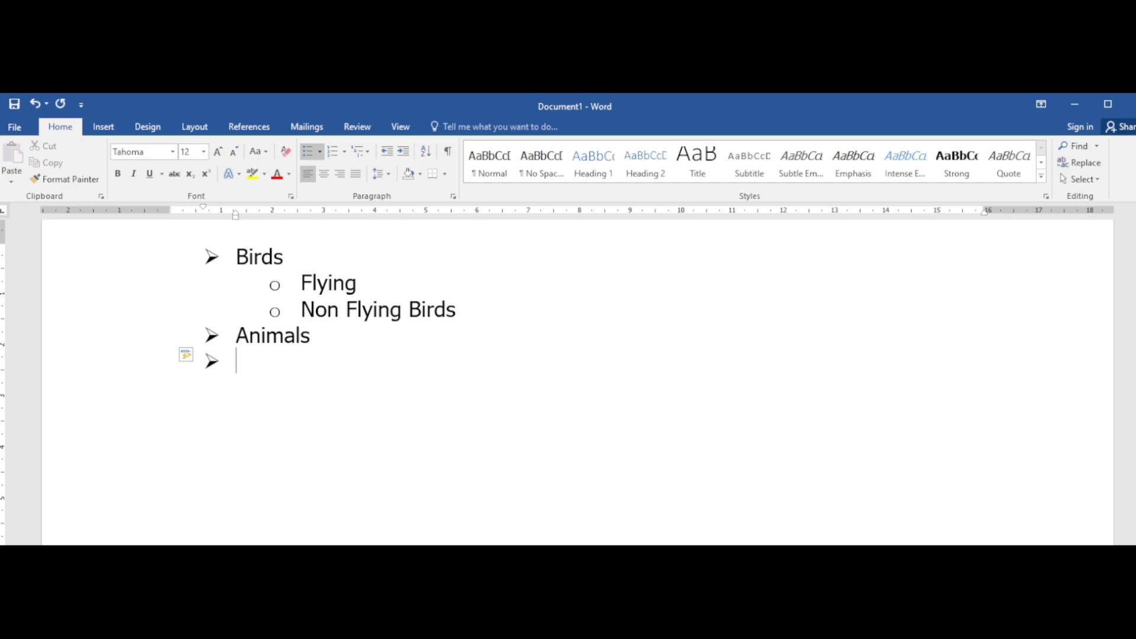
left_click(301, 283)
left_click(319, 151)
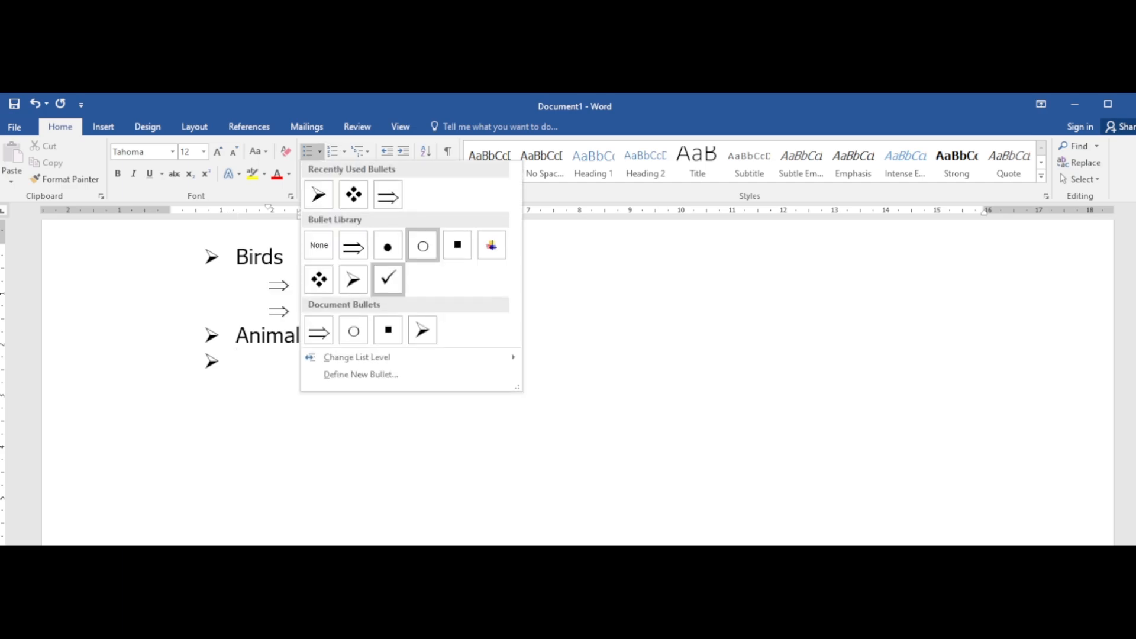
left_click(387, 279)
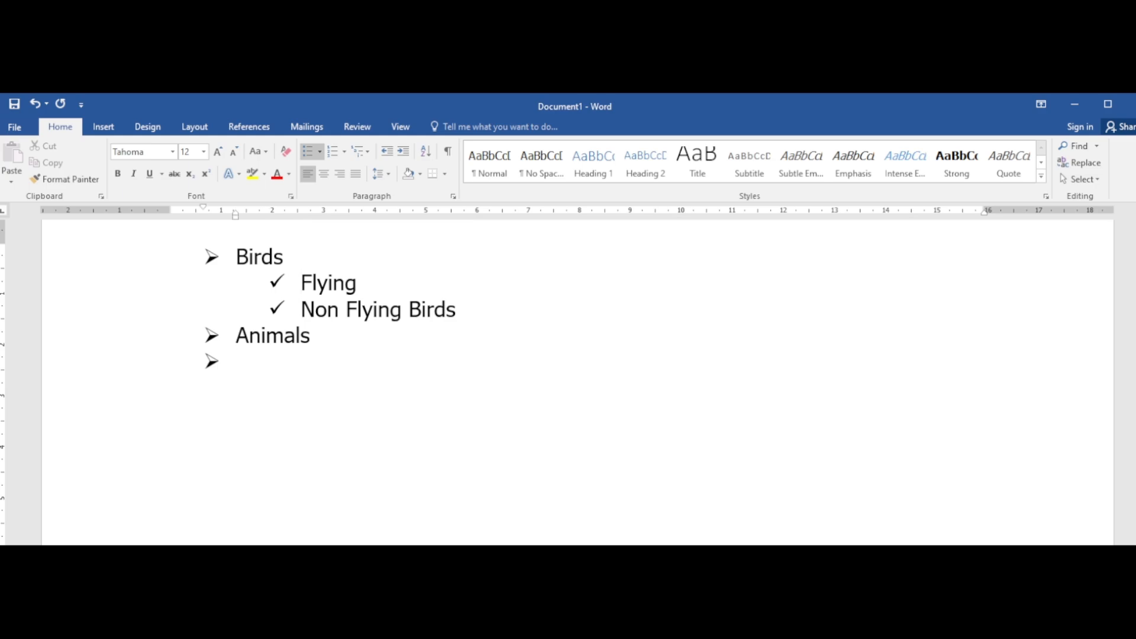
Step: End the bulleted list after "Animals" and start a numbered list in the 1. 2. 3. format, leaving a blank line between them
key("BackSpace")
key("BackSpace")
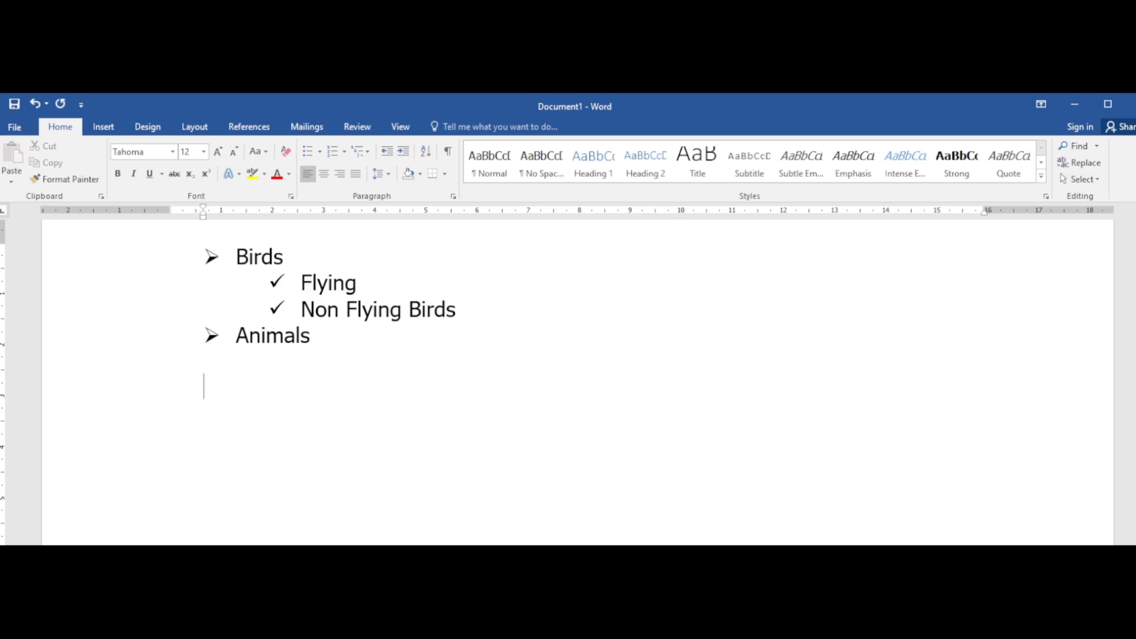
left_click(343, 152)
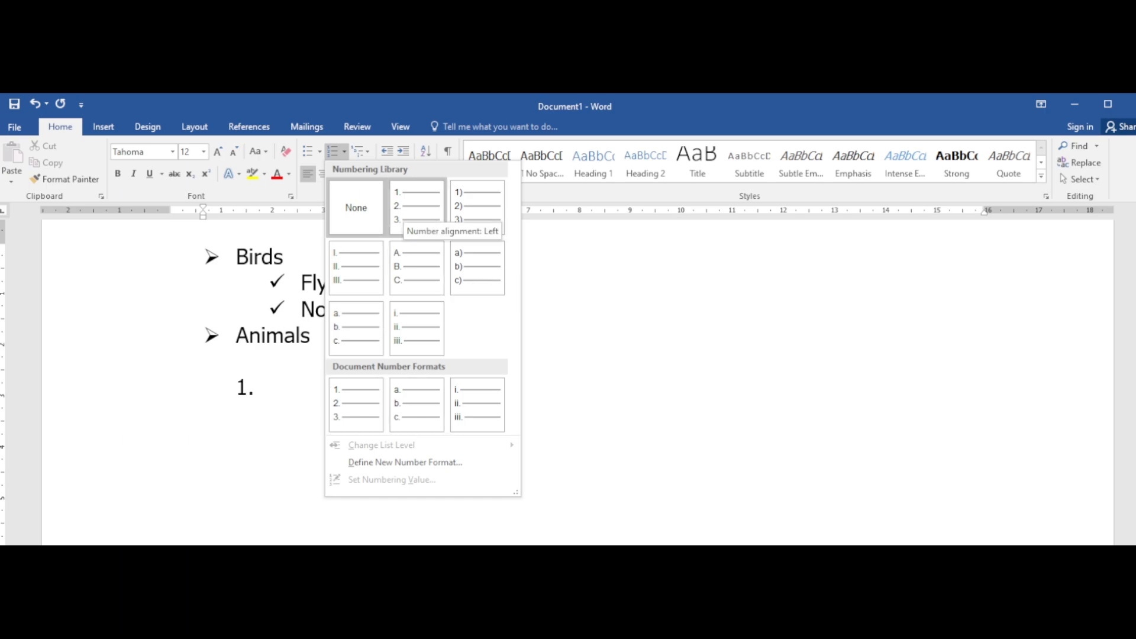
left_click(417, 207)
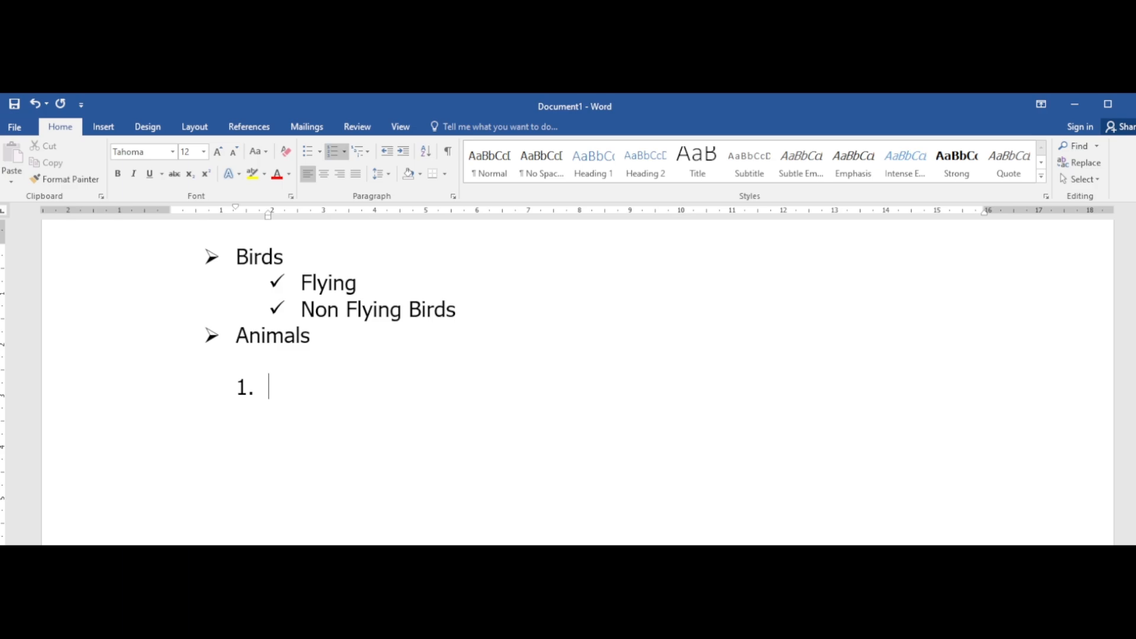
left_click(344, 152)
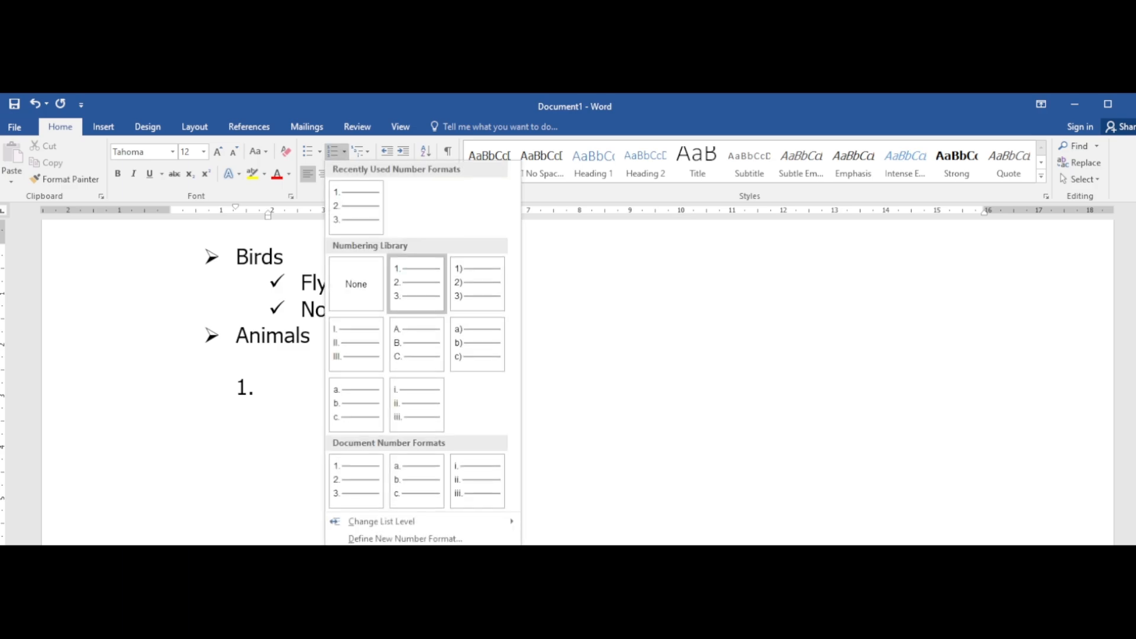
left_click(415, 283)
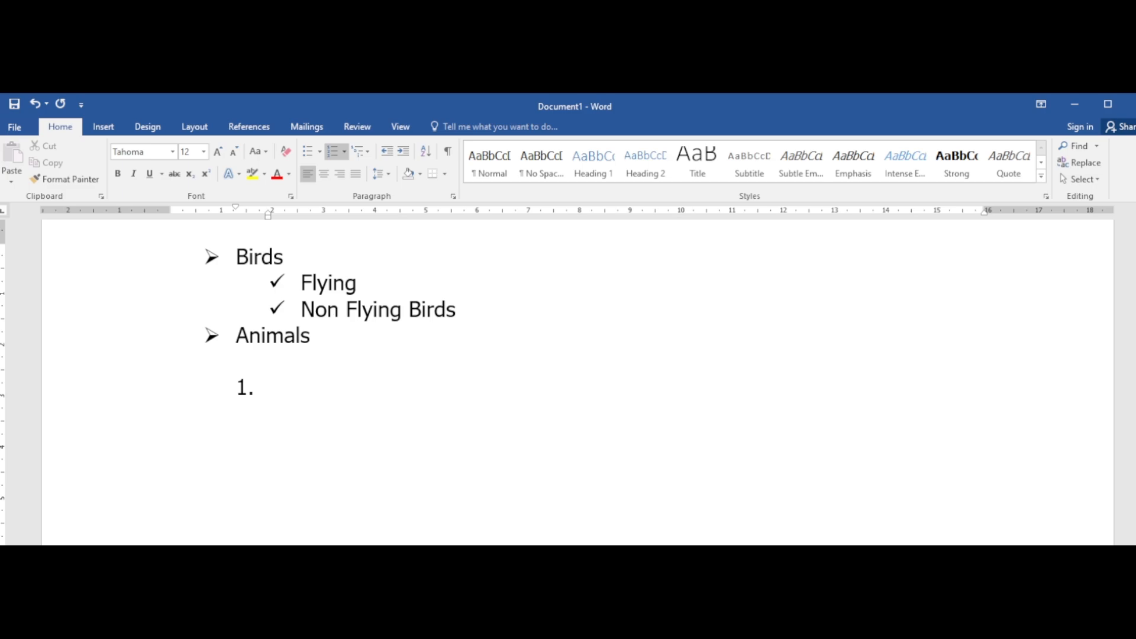
Step: Enter four numbered items: "Computer", "Cpu", "Keyboard" and "Mouse"
type("Compute")
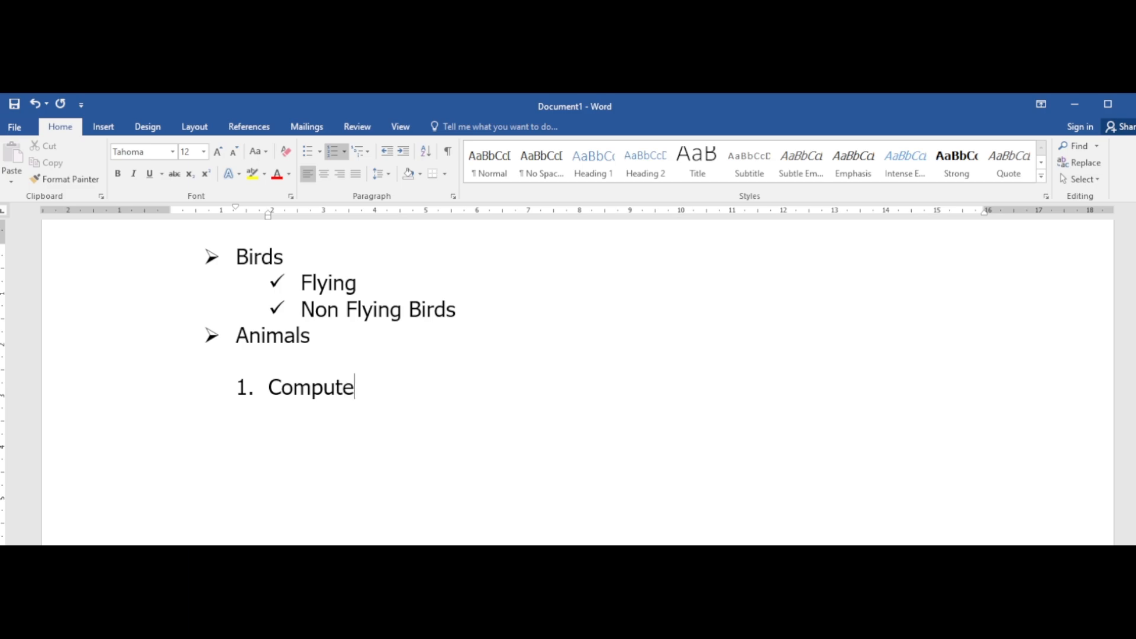
type("r")
key("Return")
type("cpu")
key("Return")
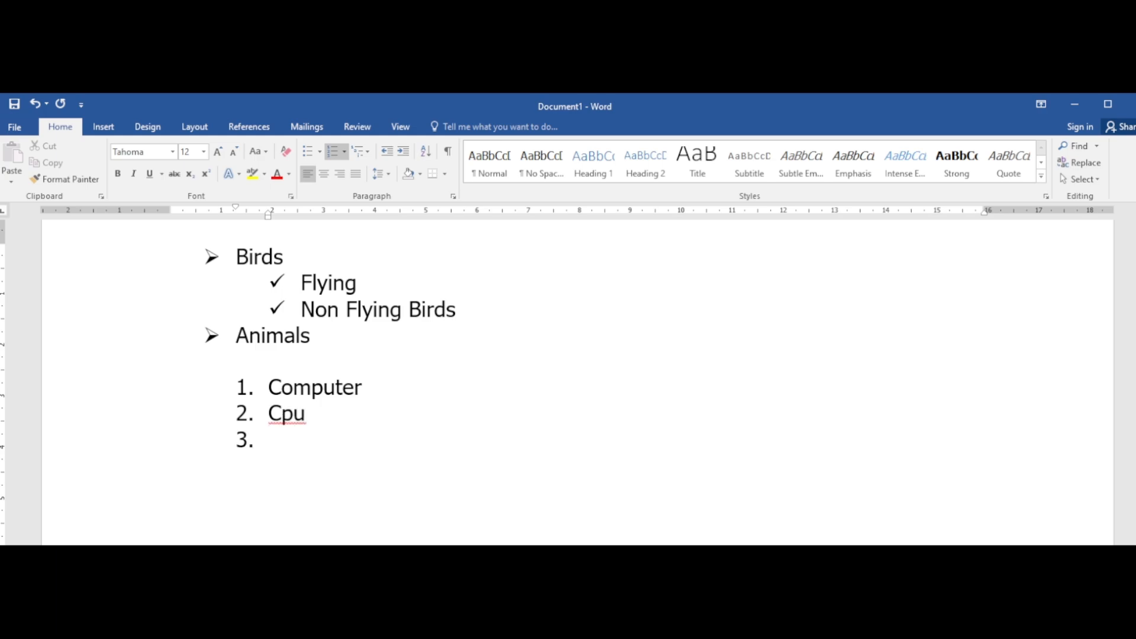
type("keyboard")
key("Return")
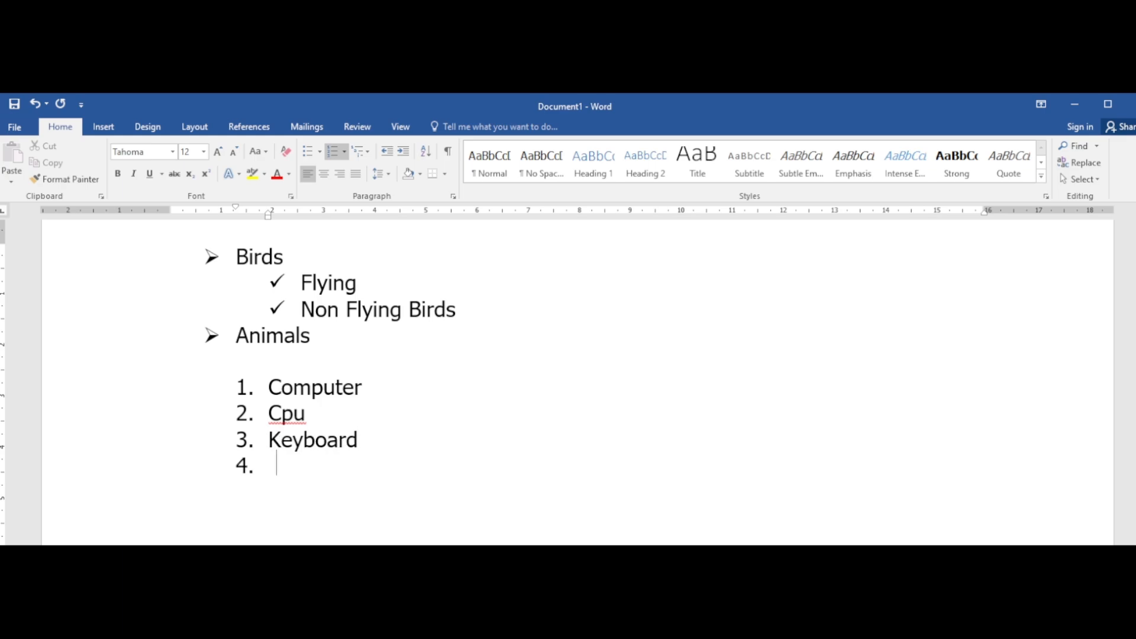
type("mouse")
Step: Demote "Cpu", "Keyboard" and "Mouse" to lettered sub-items of "Computer"
left_click_drag(269, 413, 348, 465)
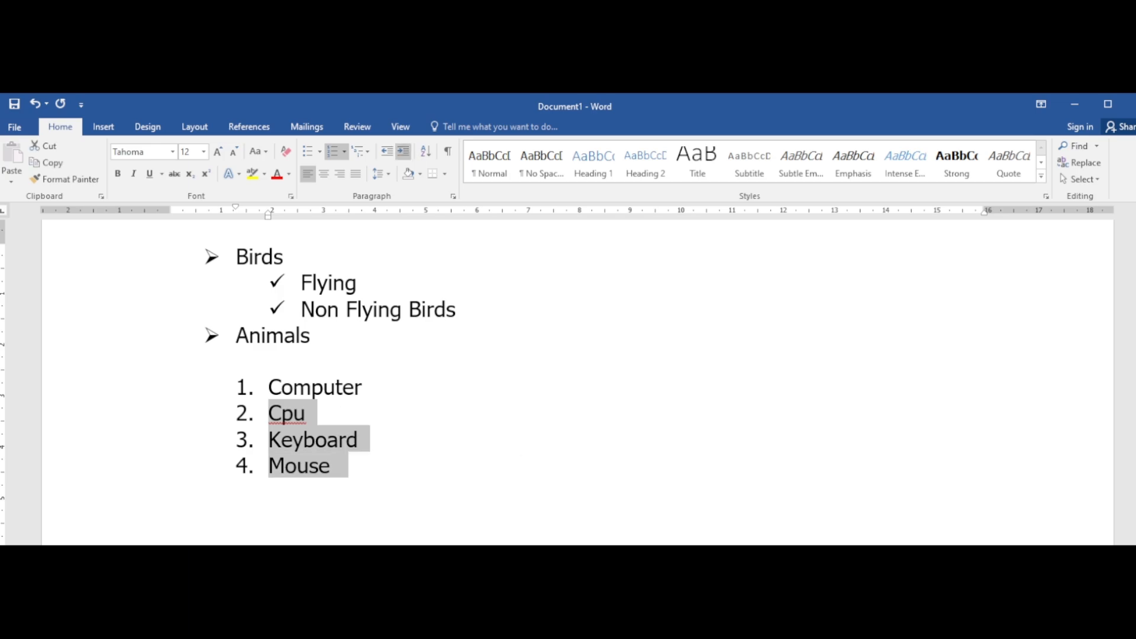
left_click(403, 152)
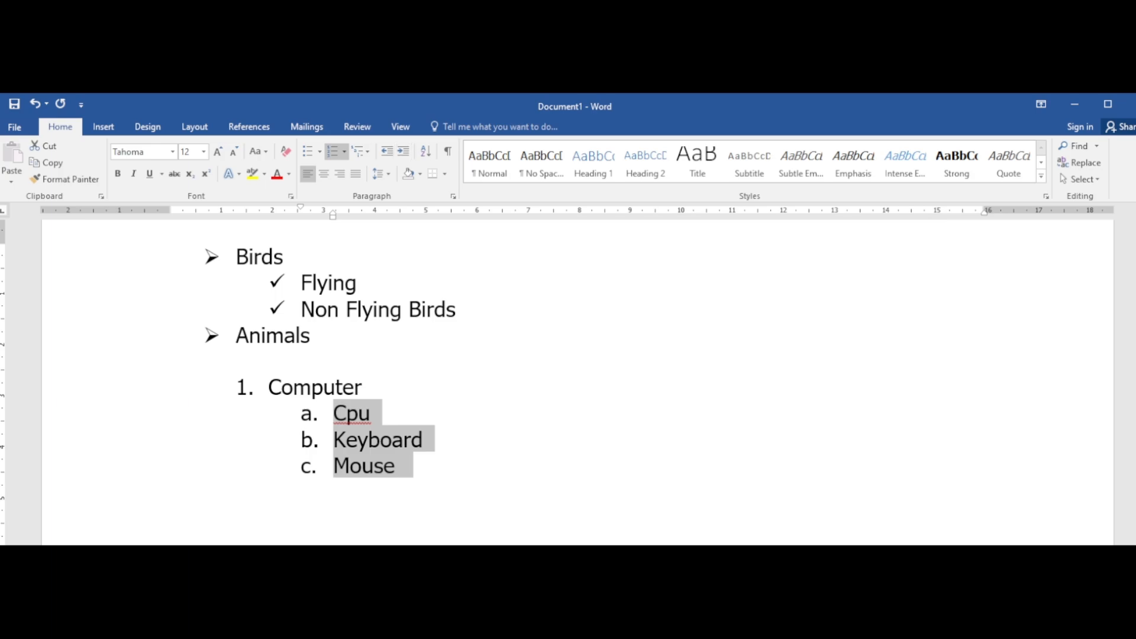
left_click(362, 466)
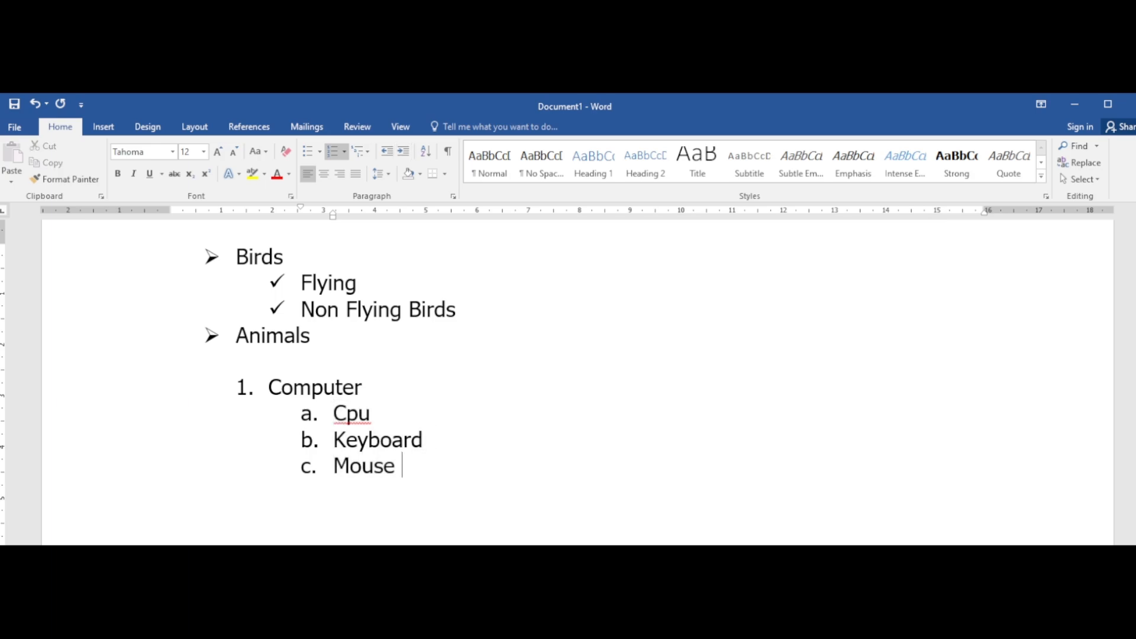
Step: Add "Printers" as main numbered item 2 below the "Mouse" sub-item
key("End")
key("Return")
scroll(568, 379, "down", 1)
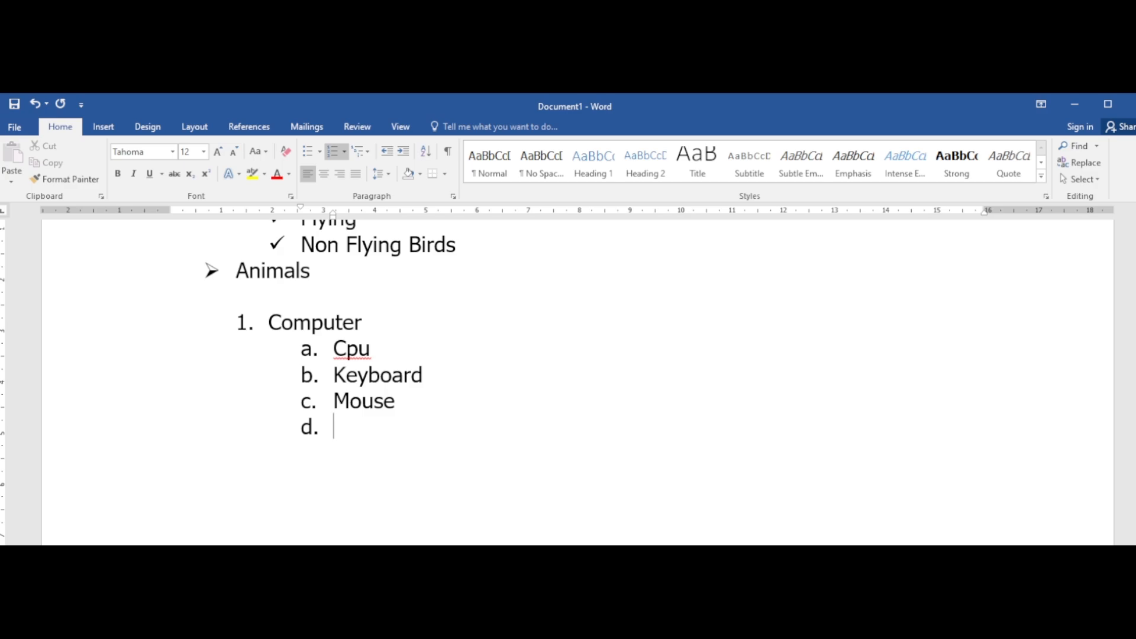
key("BackSpace")
key("BackSpace")
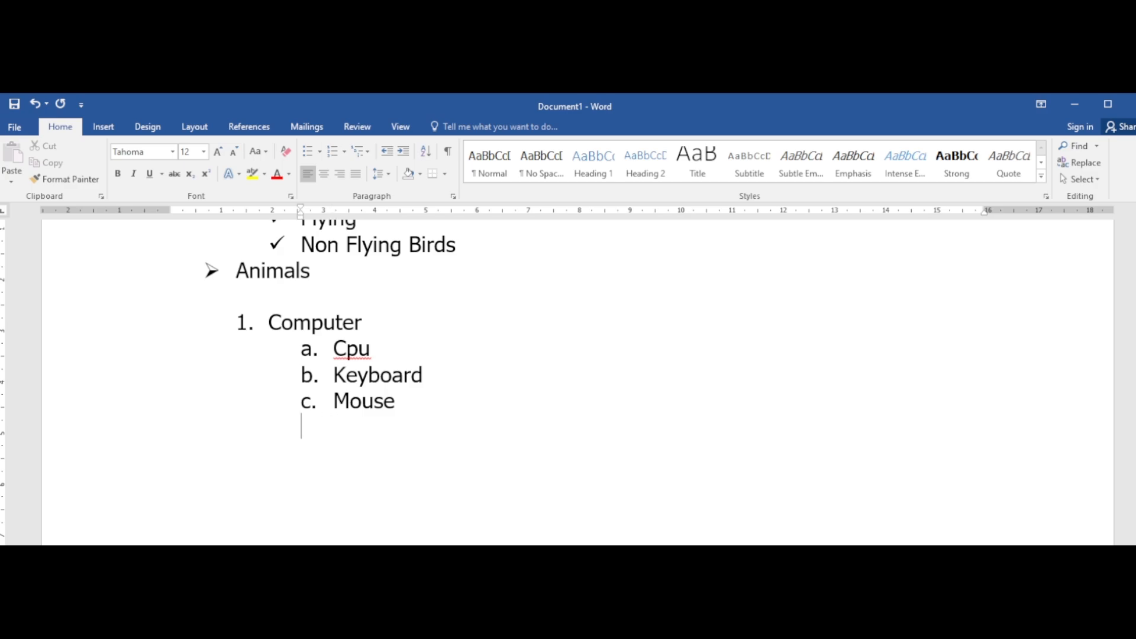
key("BackSpace")
type("2. P")
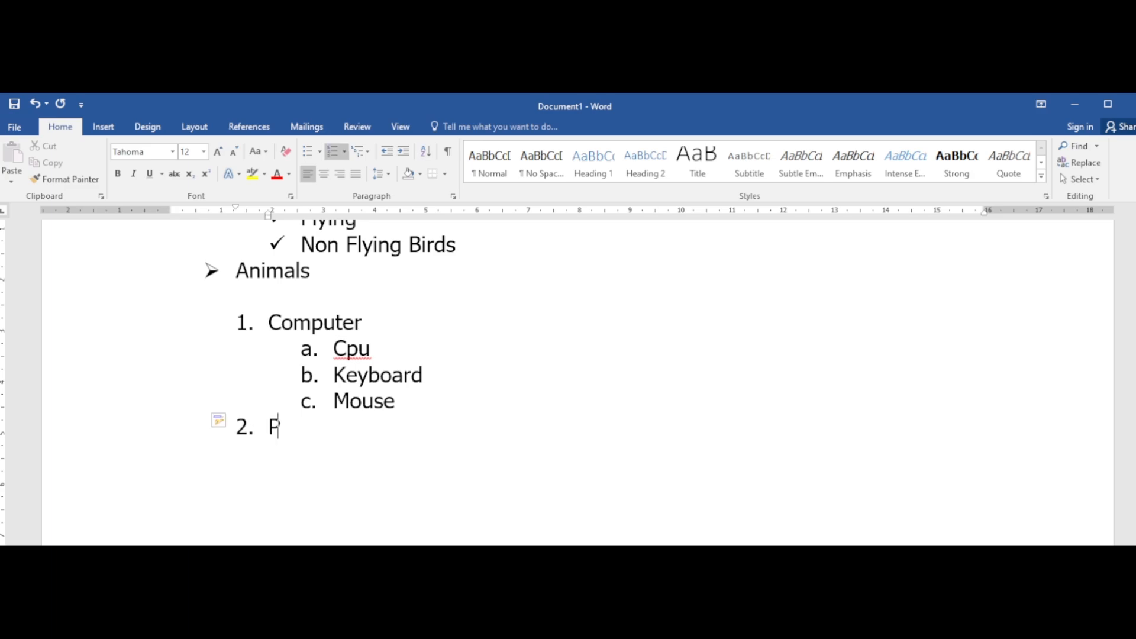
type("rinters")
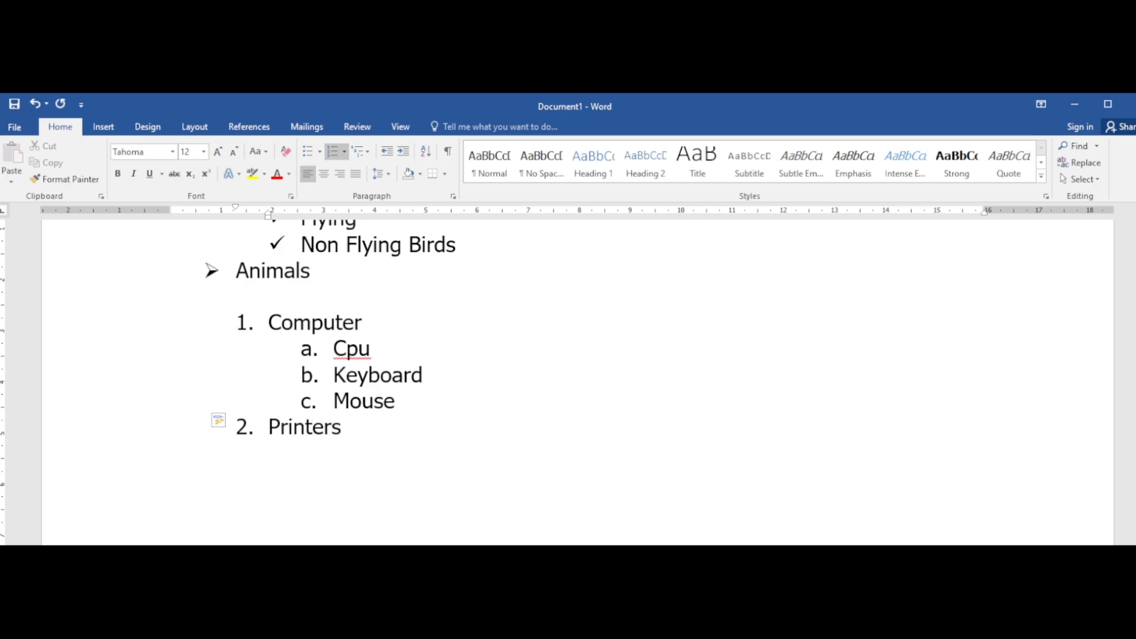
Step: Add the lettered sub-items "INKJET", "INLINE" and "LASER" under "Printers"
key("Return")
key("Tab")
type("IN")
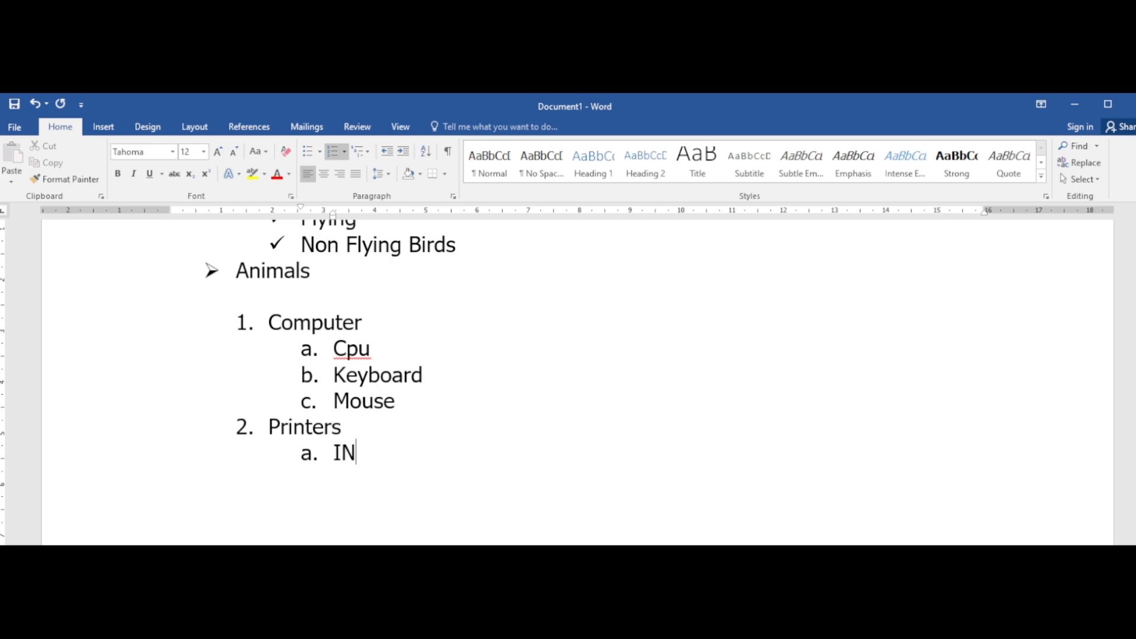
type("KJET")
key("Return")
type("IN")
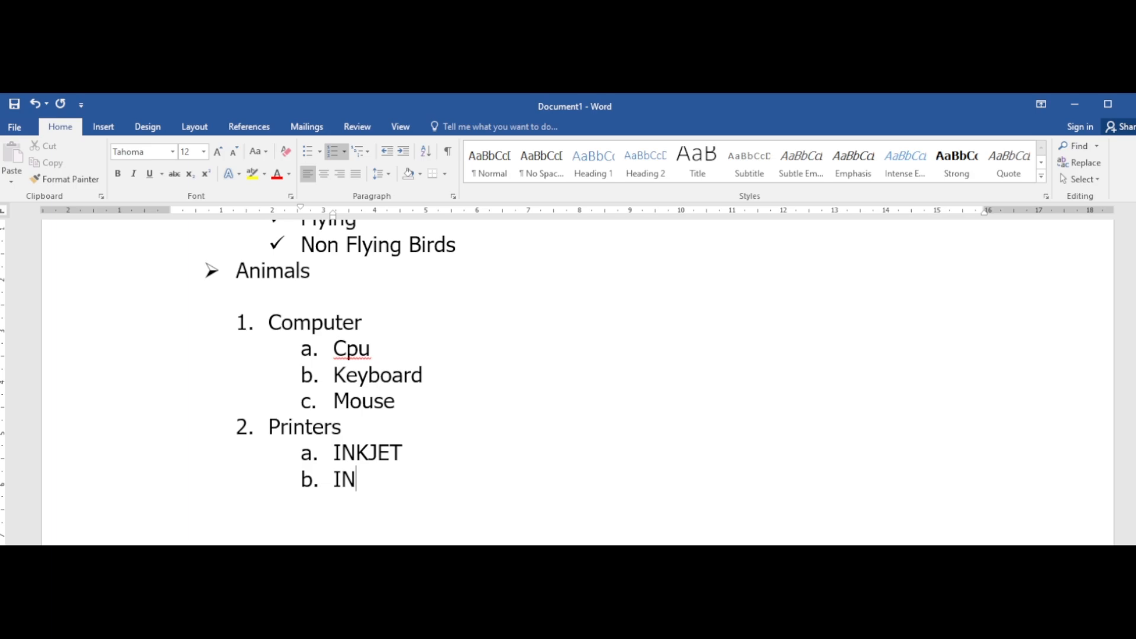
type("LINE")
key("Return")
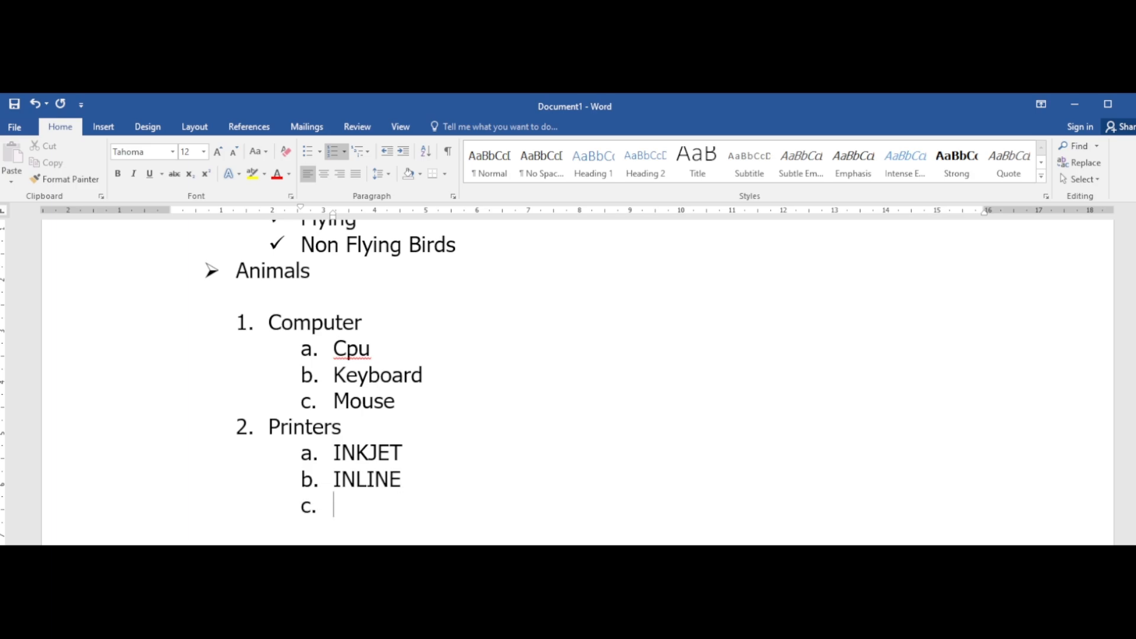
type("LASER")
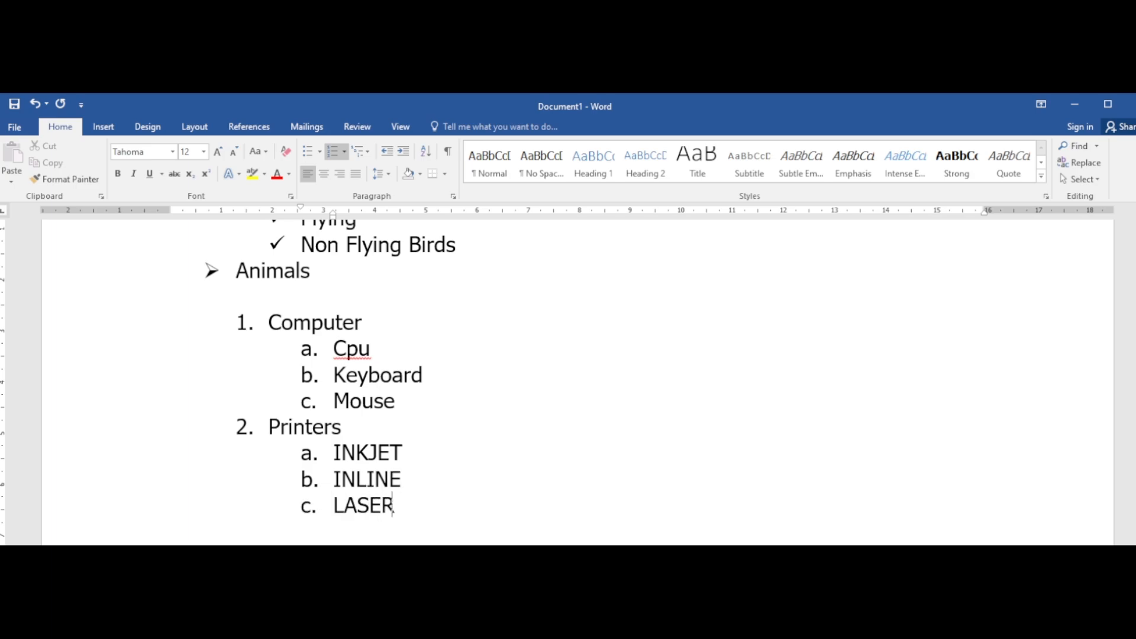
key("Up")
key("Up")
scroll(576, 382, "down", 2)
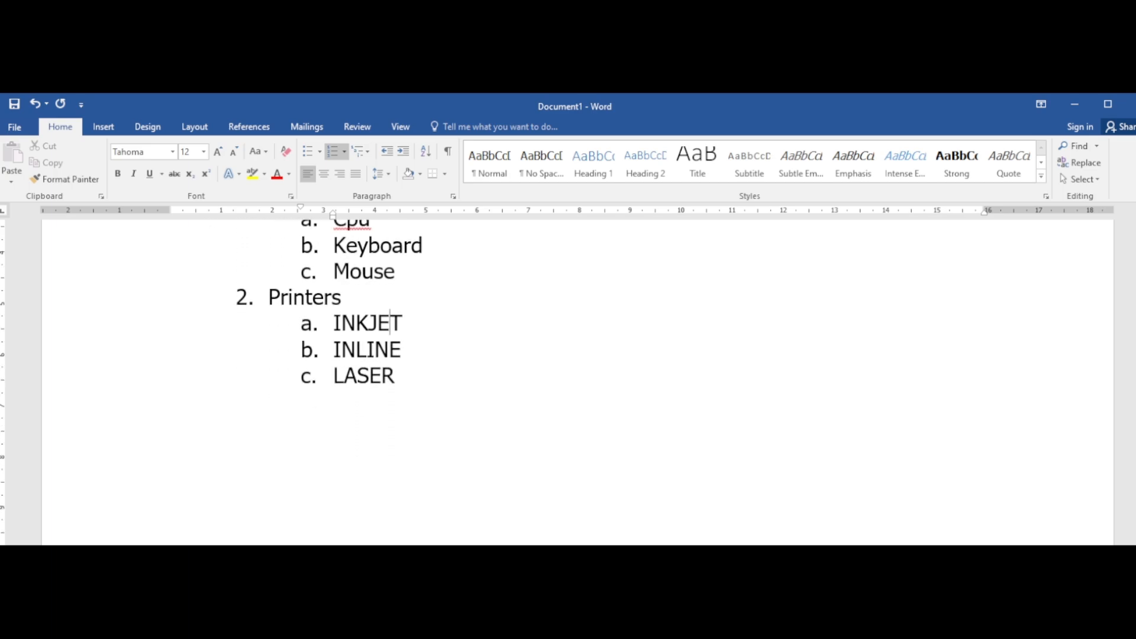
Step: Replace the lettering of the "INKJET", "INLINE" and "LASER" sub-items under "Printers" with the double-arrow bullet
left_click_drag(333, 323, 406, 379)
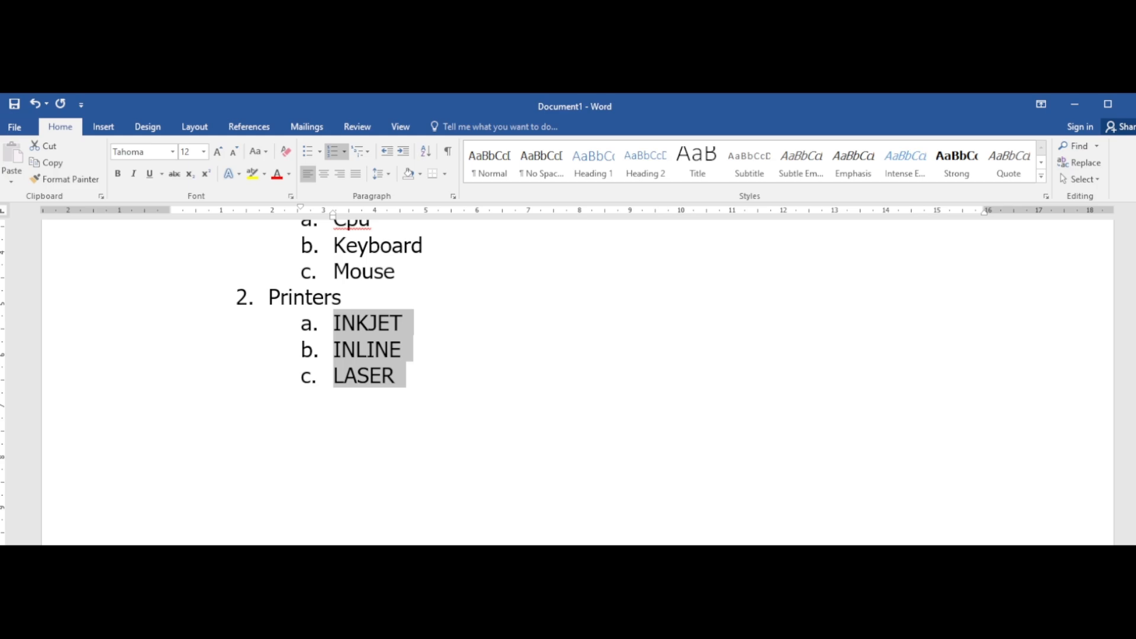
left_click(319, 151)
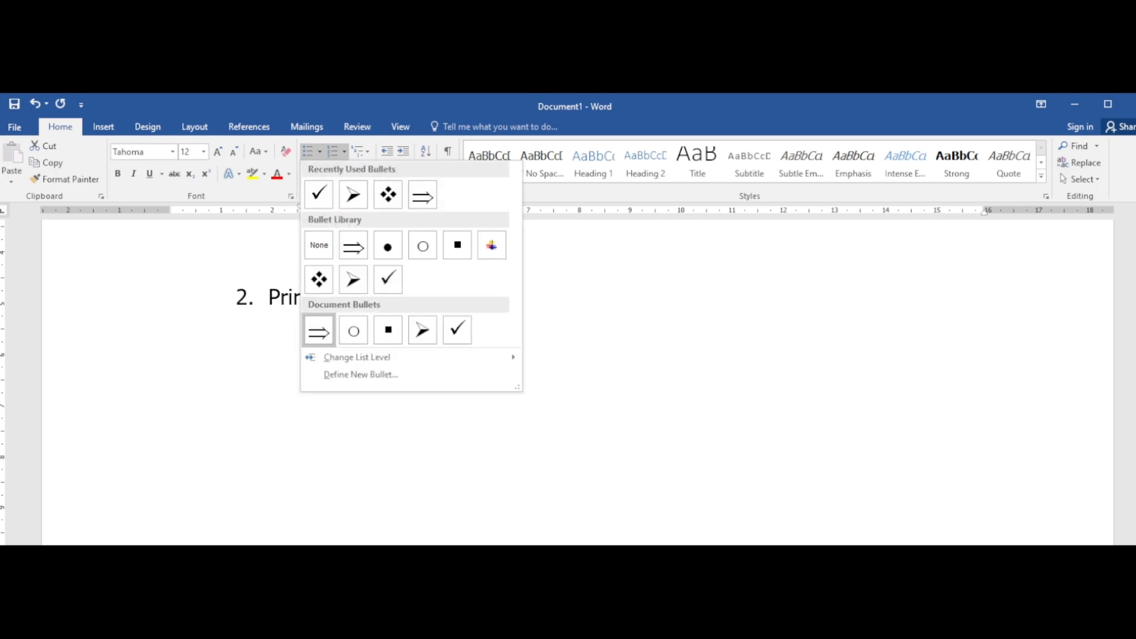
left_click(318, 331)
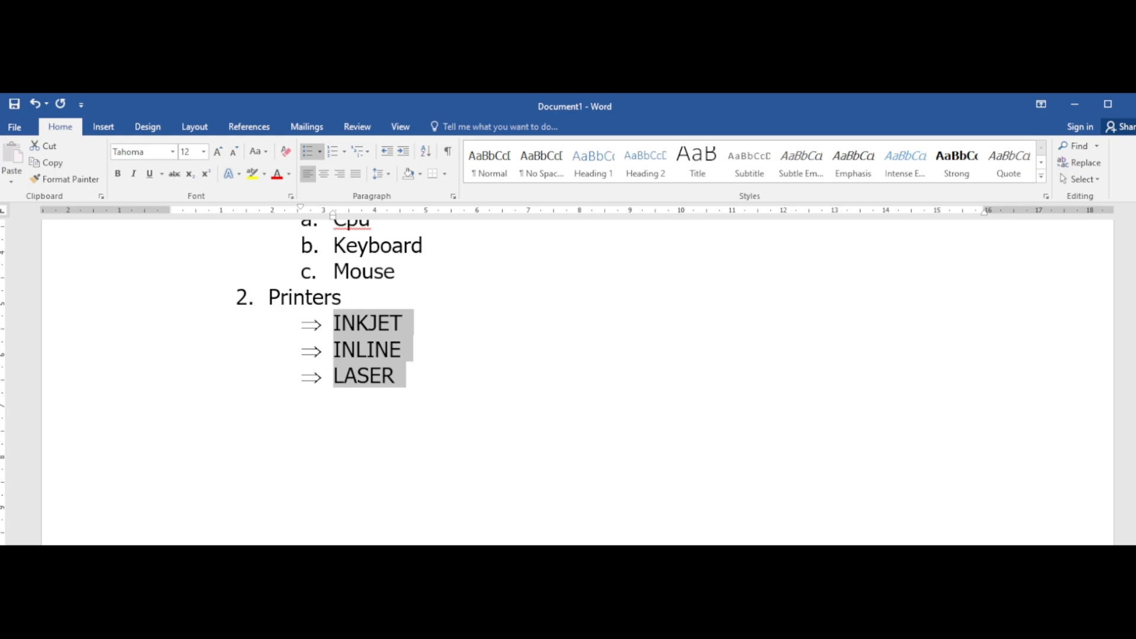
left_click(367, 349)
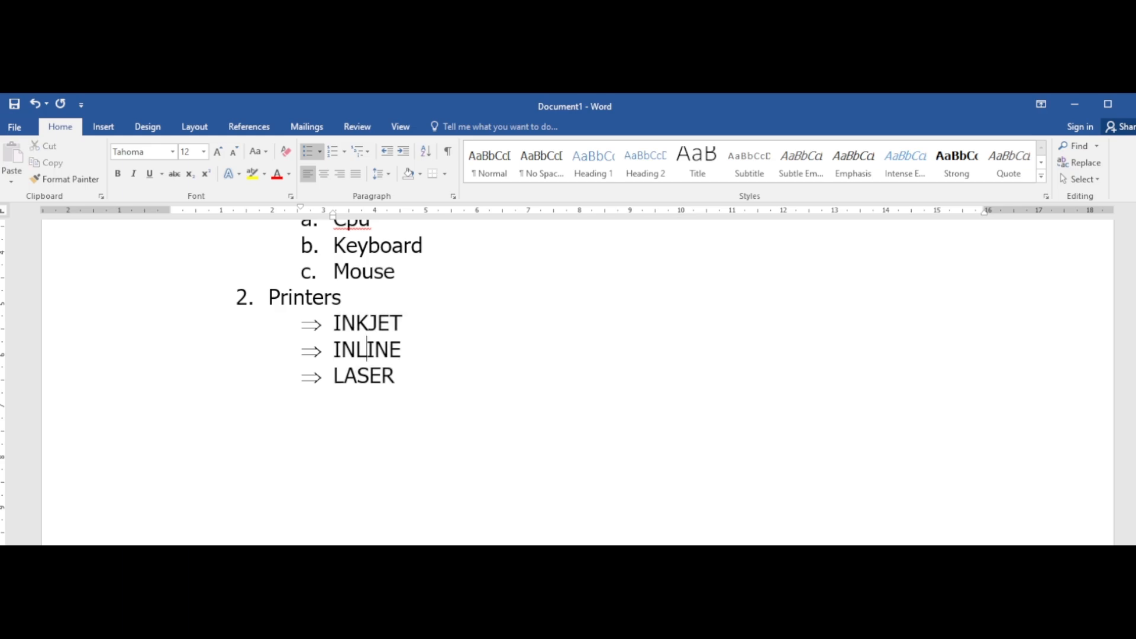
Step: Review the bulleted and numbered multilevel lists in the document, checking their indentation, bullet symbols and numbering
scroll(367, 479, "up", 4)
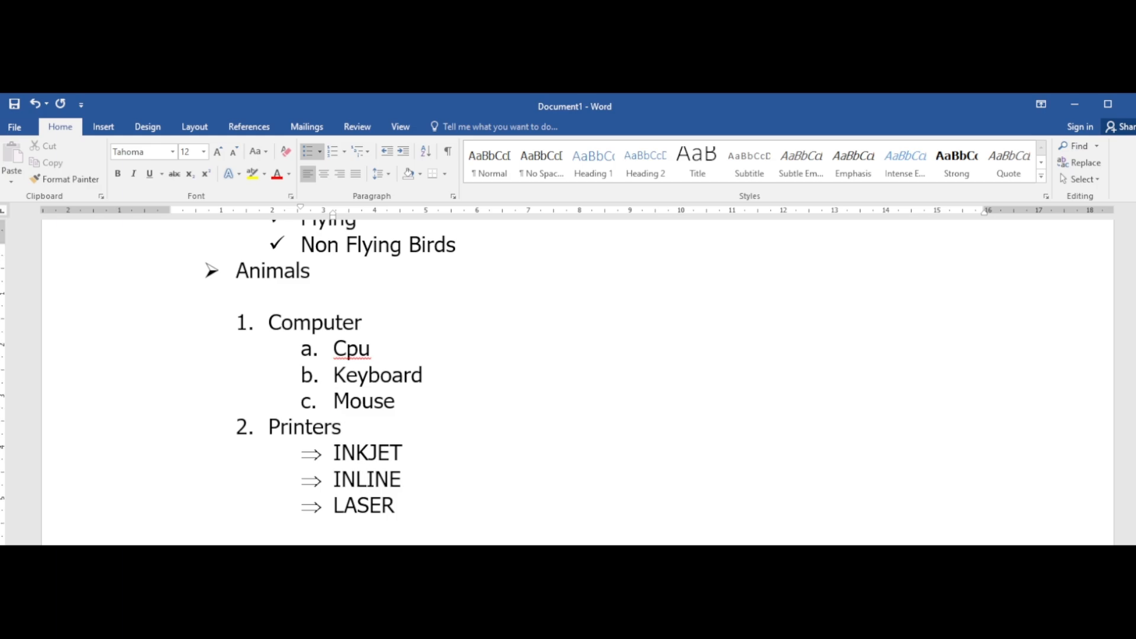
scroll(367, 479, "up", 4)
scroll(349, 485, "down", 5)
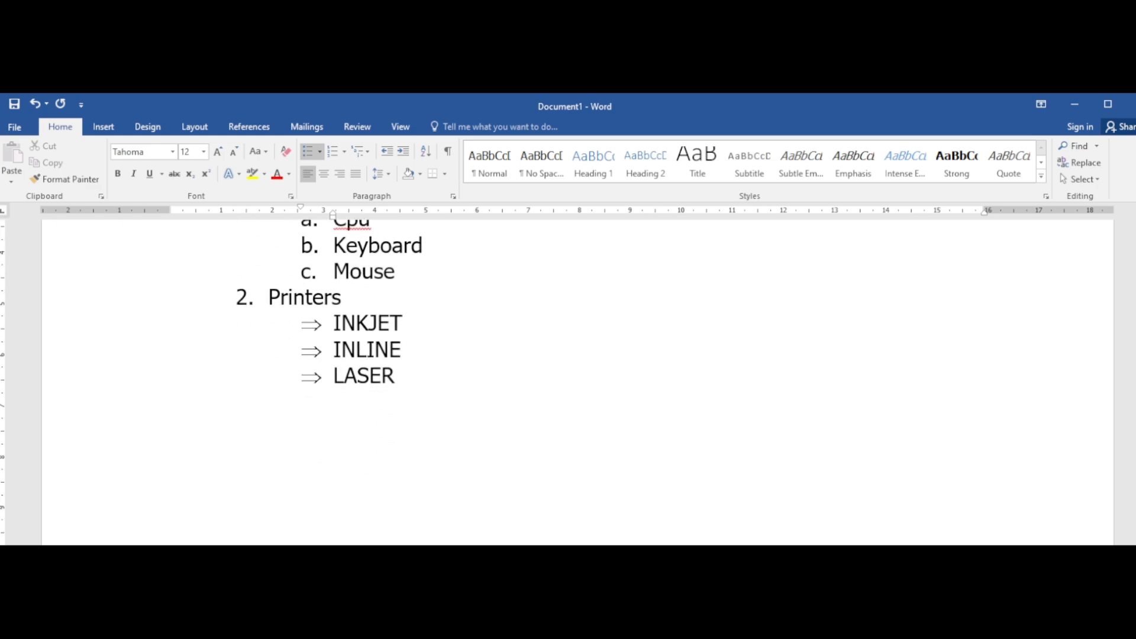
scroll(349, 486, "up", 5)
scroll(352, 480, "down", 8)
scroll(364, 479, "up", 4)
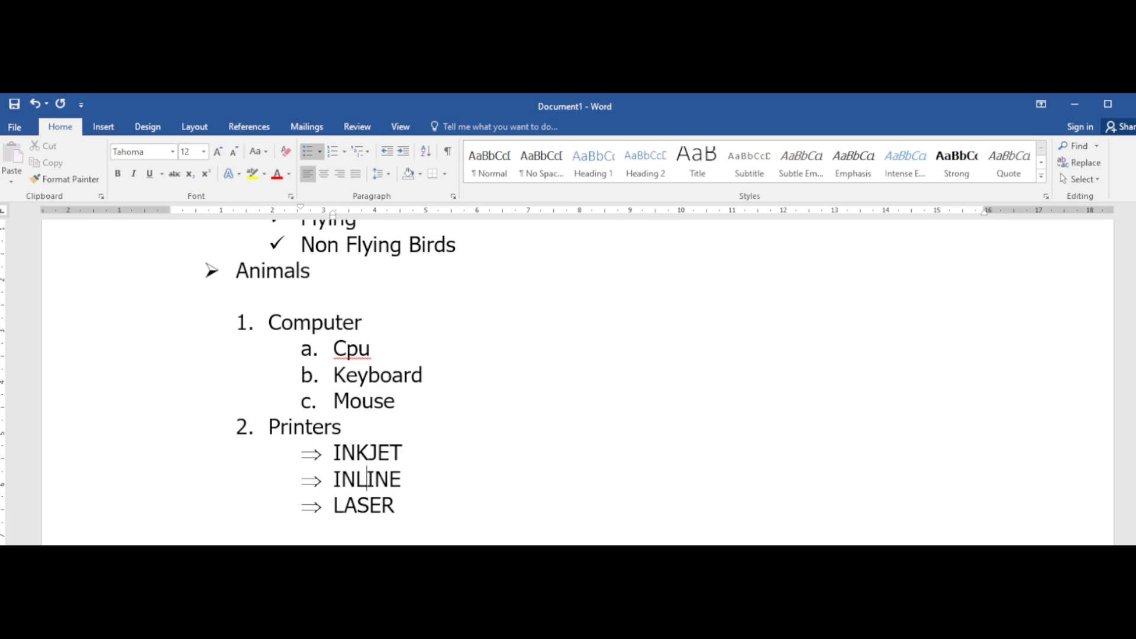
scroll(577, 381, "up", 6)
scroll(577, 381, "down", 8)
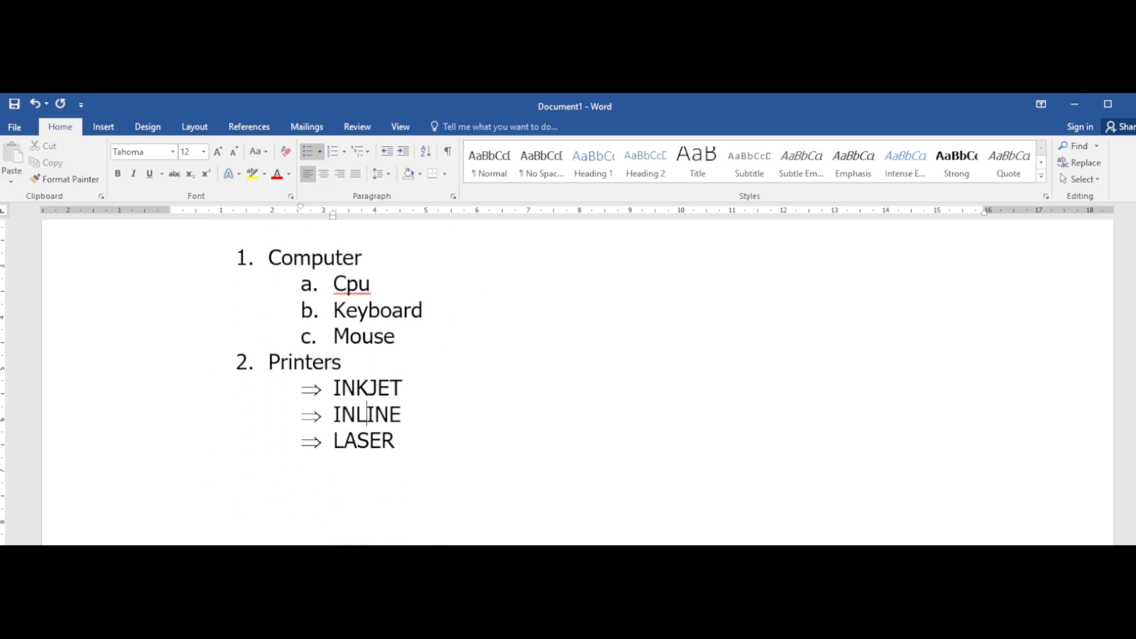
scroll(349, 289, "down", 2)
scroll(349, 289, "up", 4)
scroll(349, 288, "down", 3)
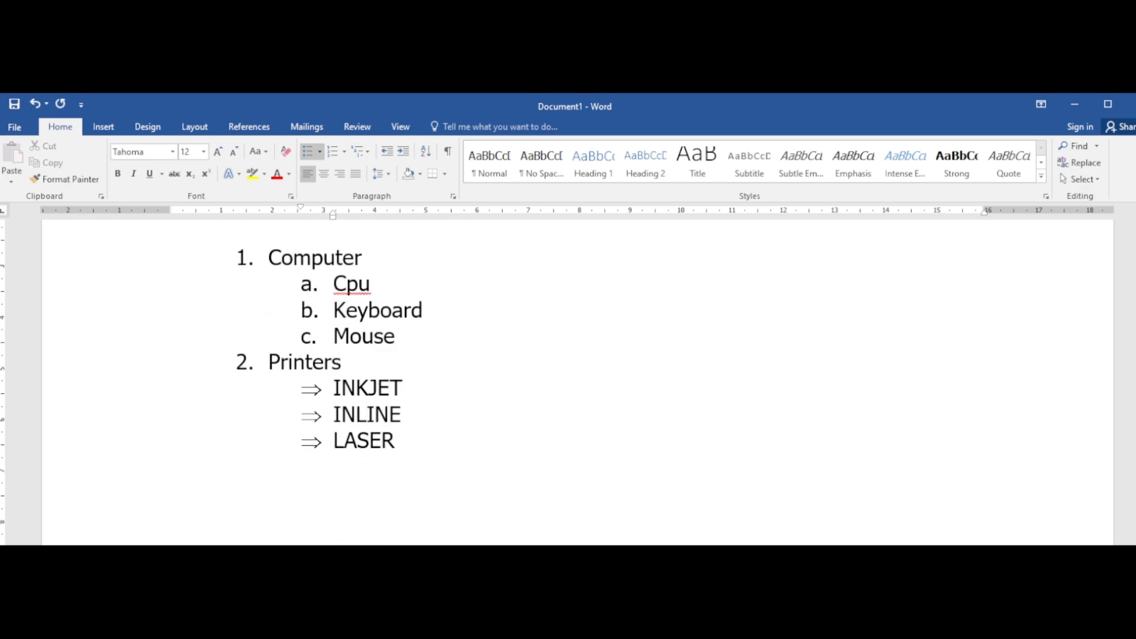